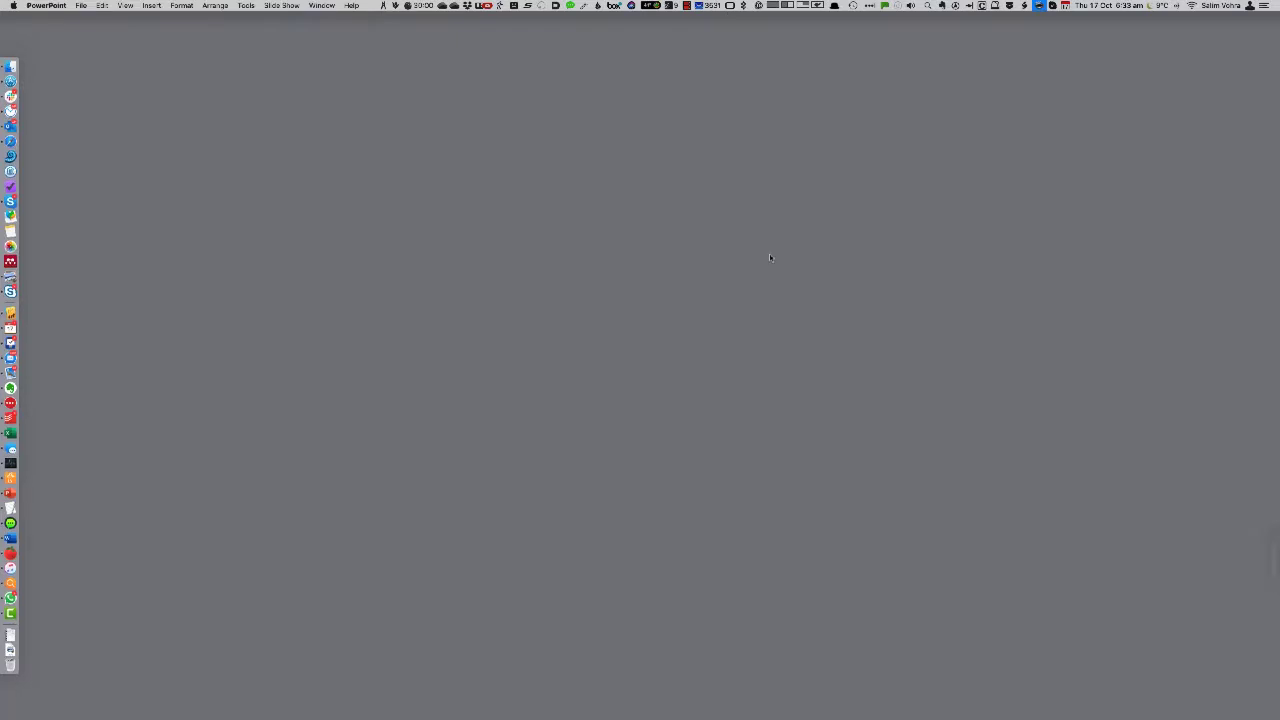
Step: Launch Microsoft PowerPoint from a Spotlight search for 'powerpo'
key("super+space")
type("powerpoi")
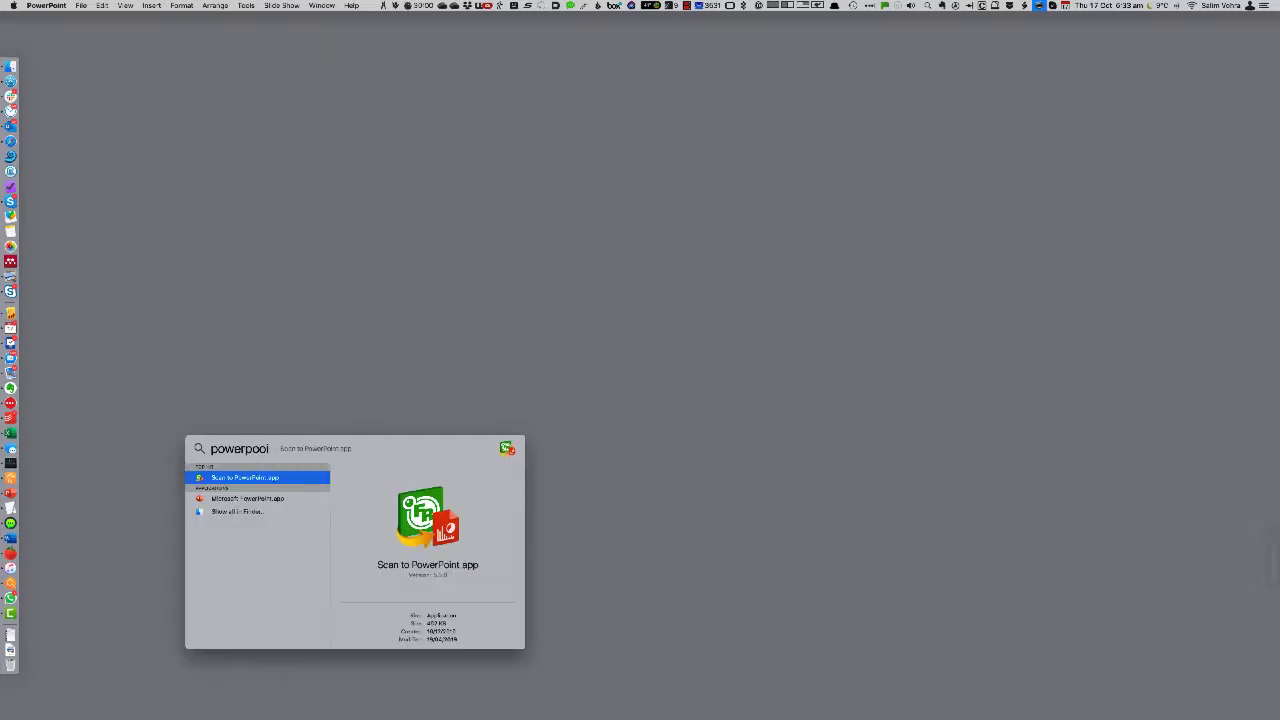
key("BackSpace")
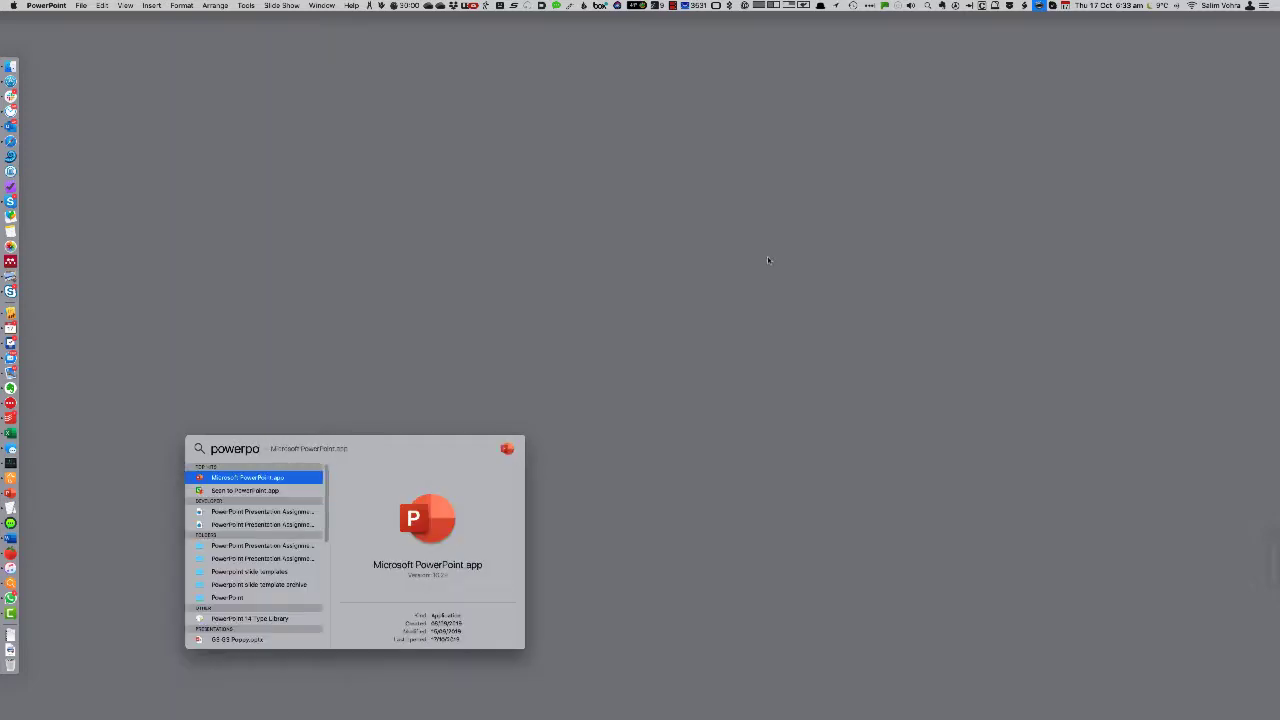
double_click(277, 477)
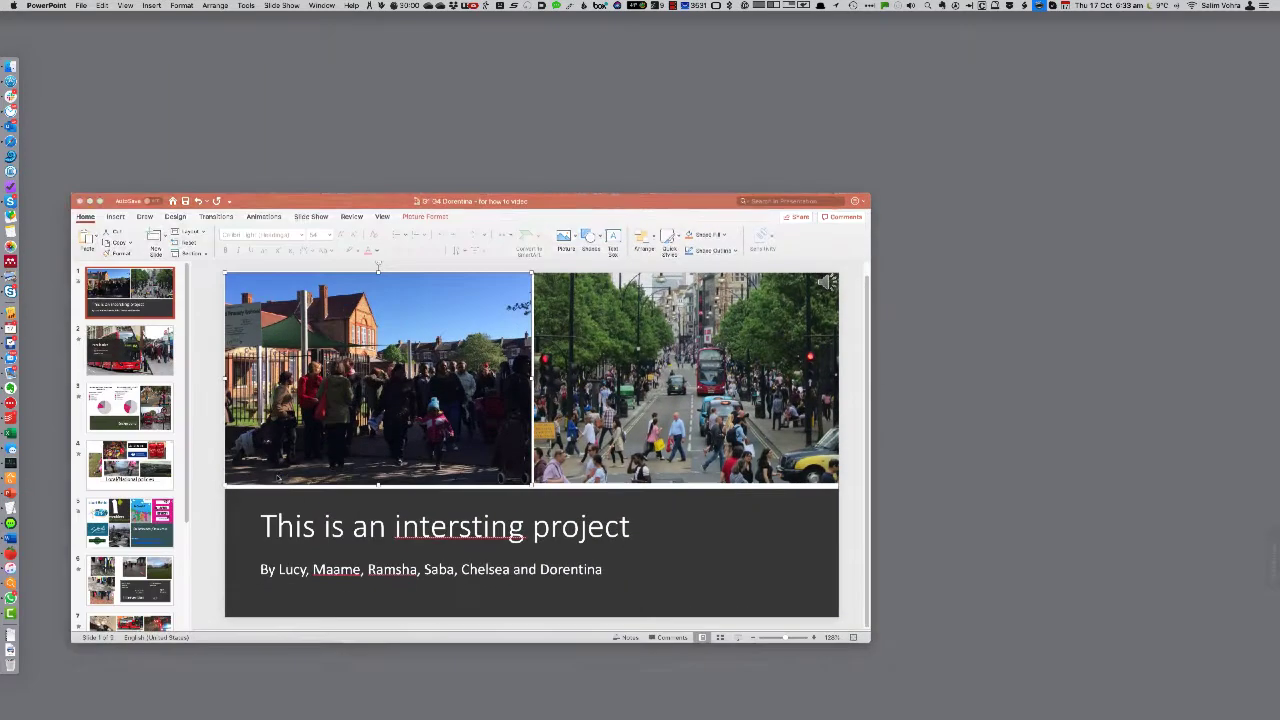
Step: Create a new blank presentation, minimise the older window, and make the new one full screen
left_click(82, 6)
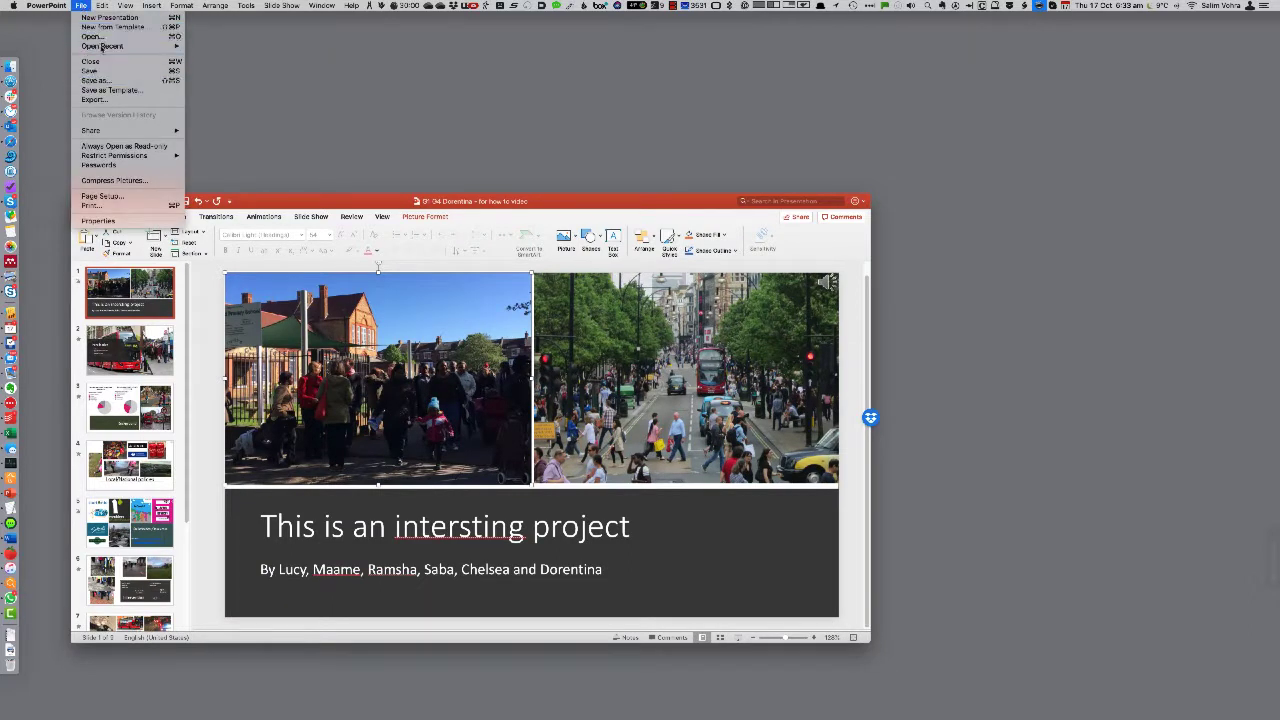
left_click(110, 18)
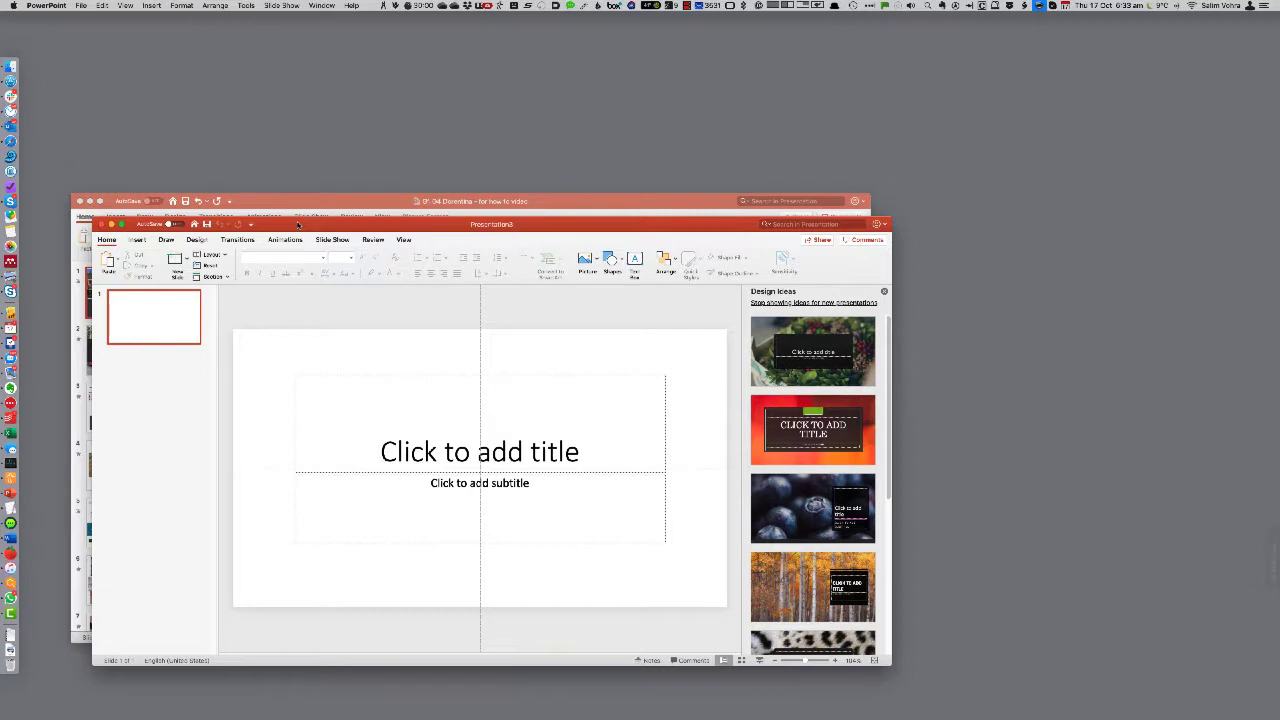
left_click(90, 202)
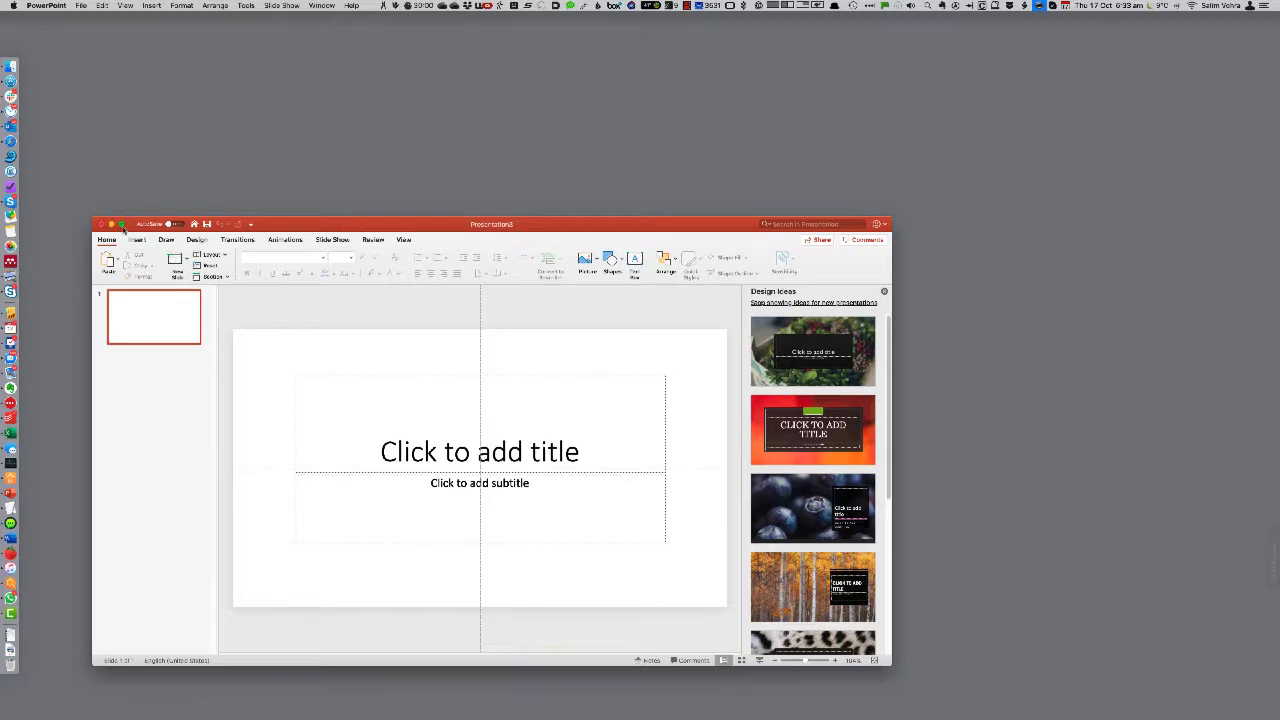
left_click(121, 225)
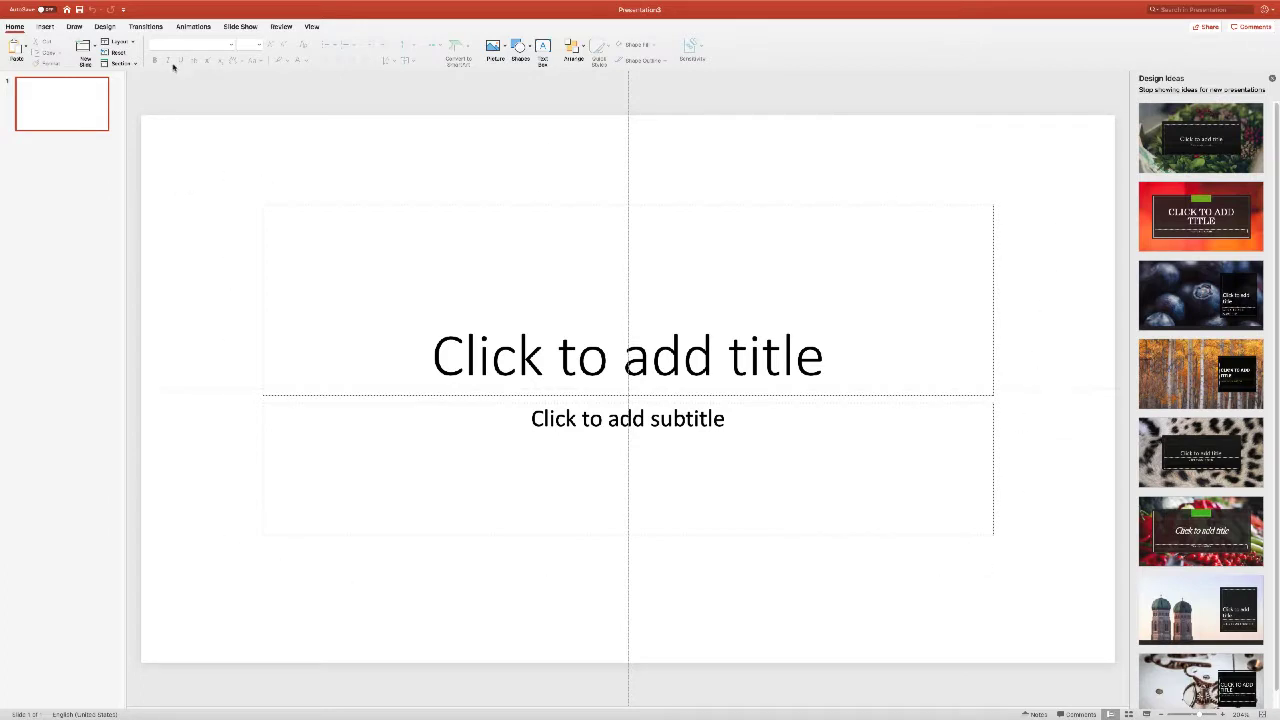
Step: View the Slide Show tab, return to Home, and show the New Slide layout gallery
left_click(241, 27)
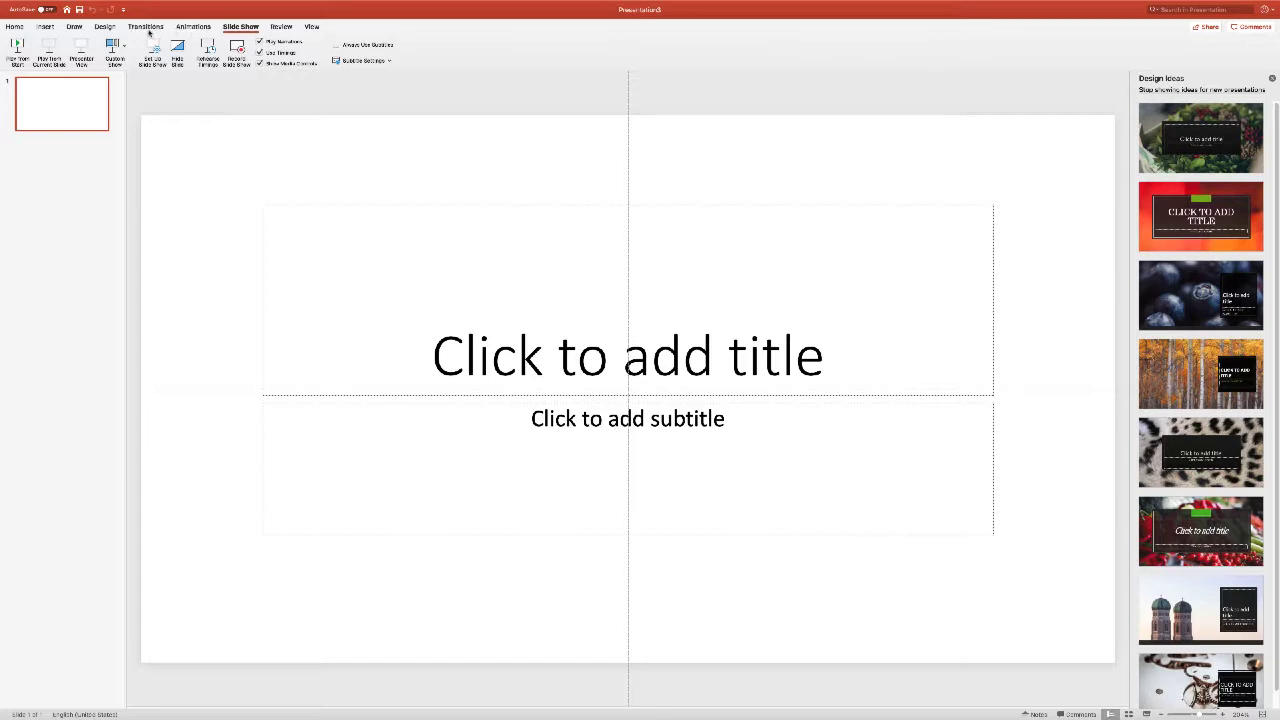
left_click(16, 27)
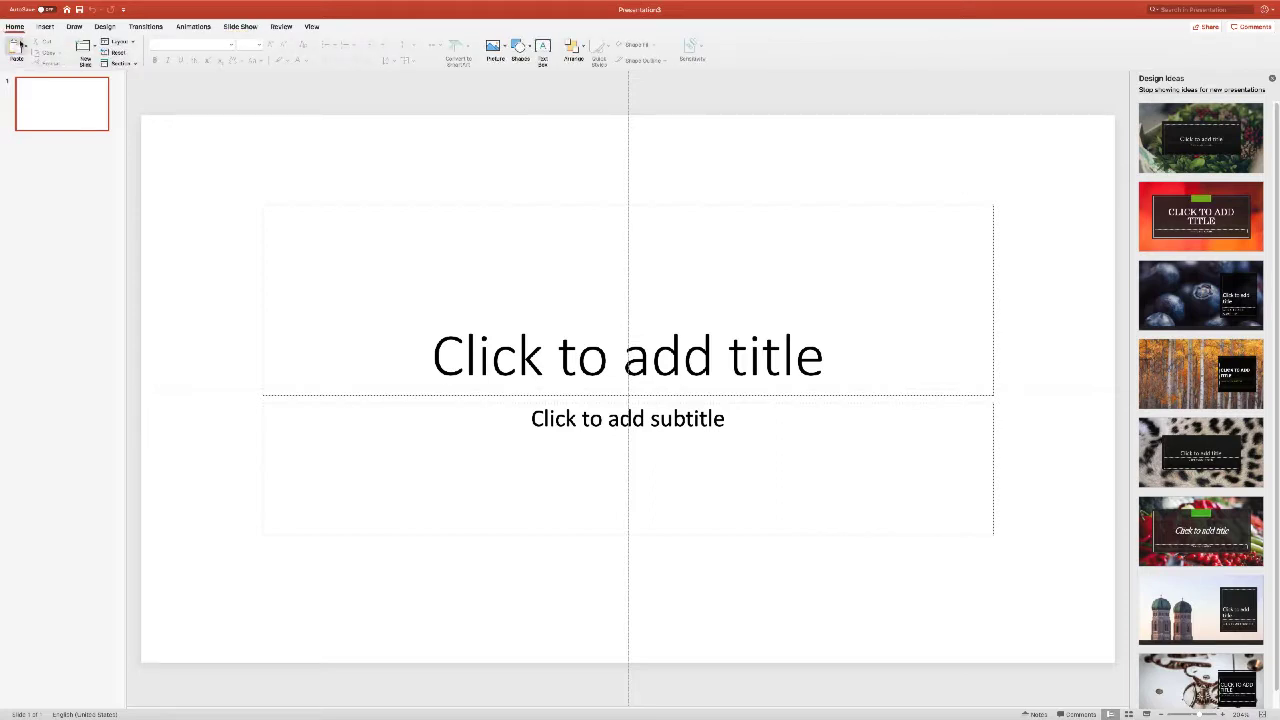
left_click(95, 48)
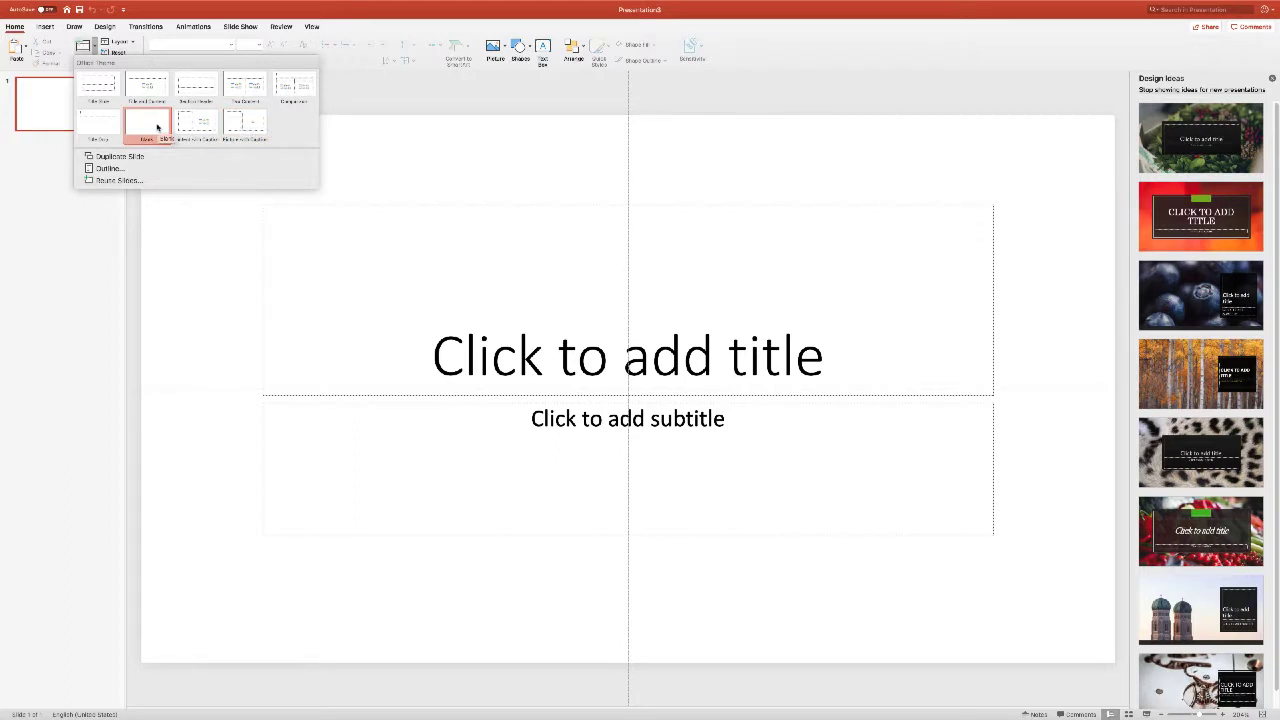
Step: Close the layout gallery, check the Layout menu, then try and undo the autumn-forest design idea
left_click(125, 44)
left_click(132, 42)
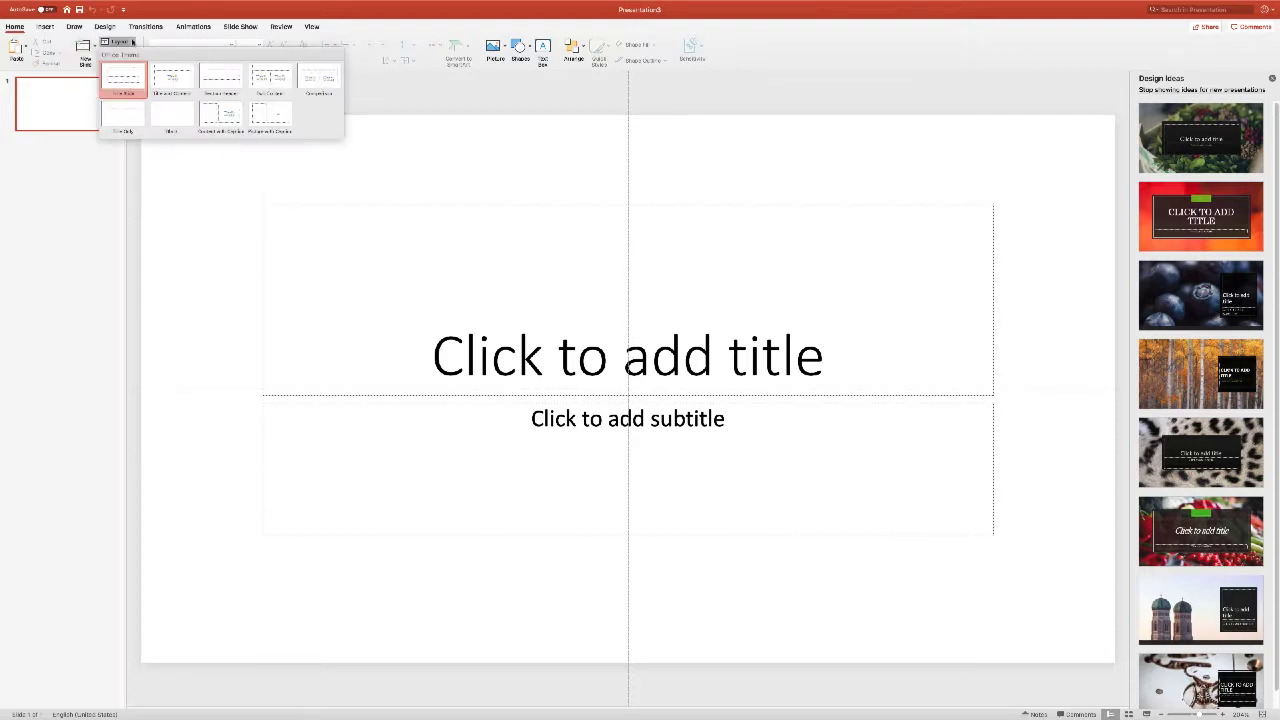
left_click(132, 42)
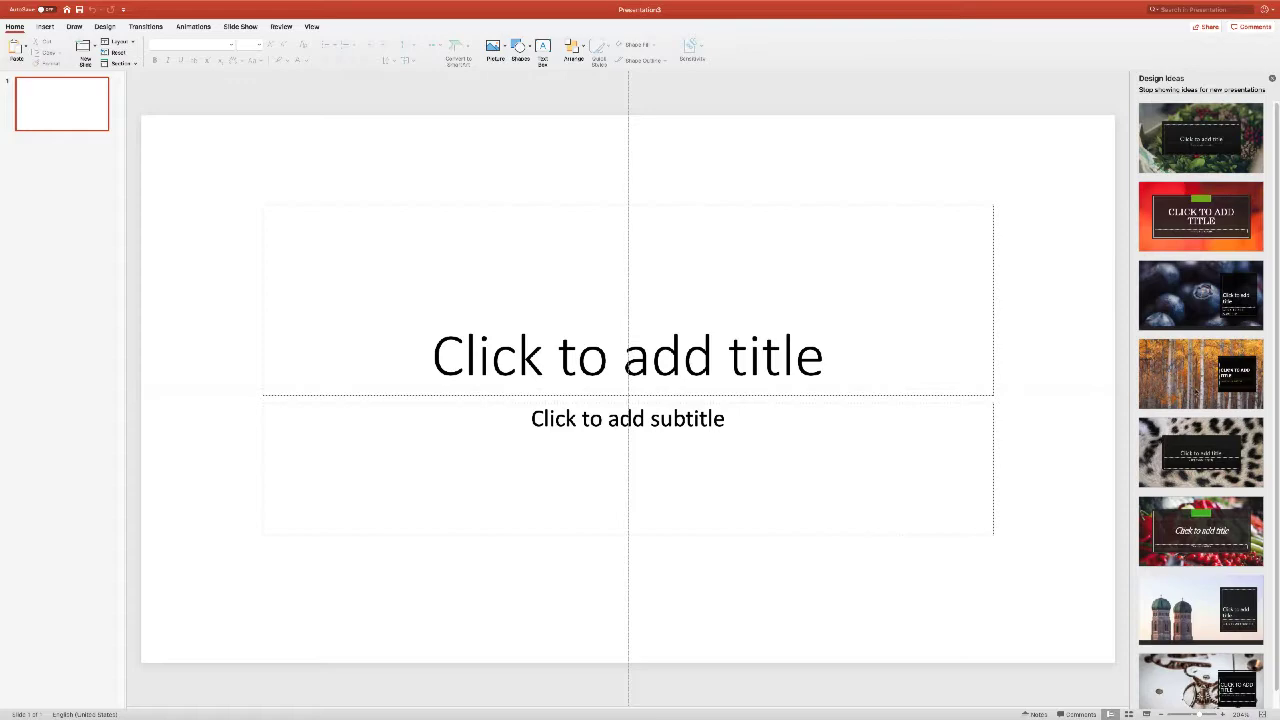
left_click(1195, 393)
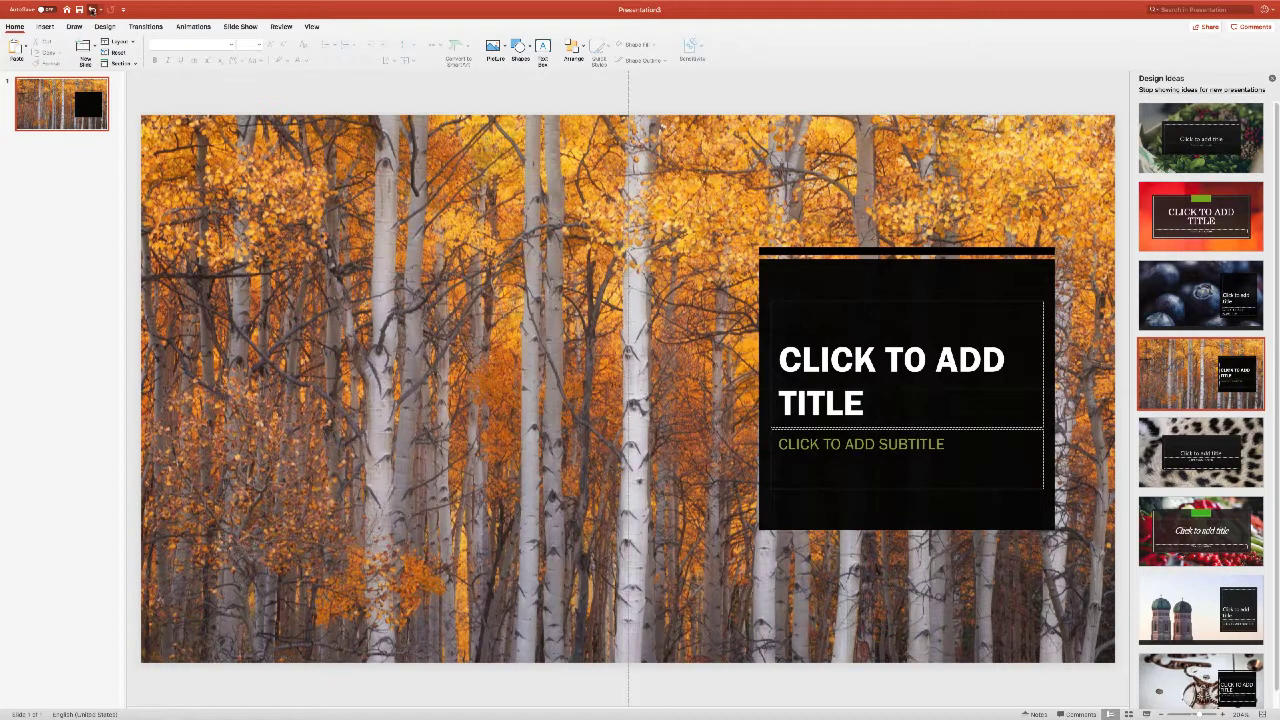
left_click(92, 9)
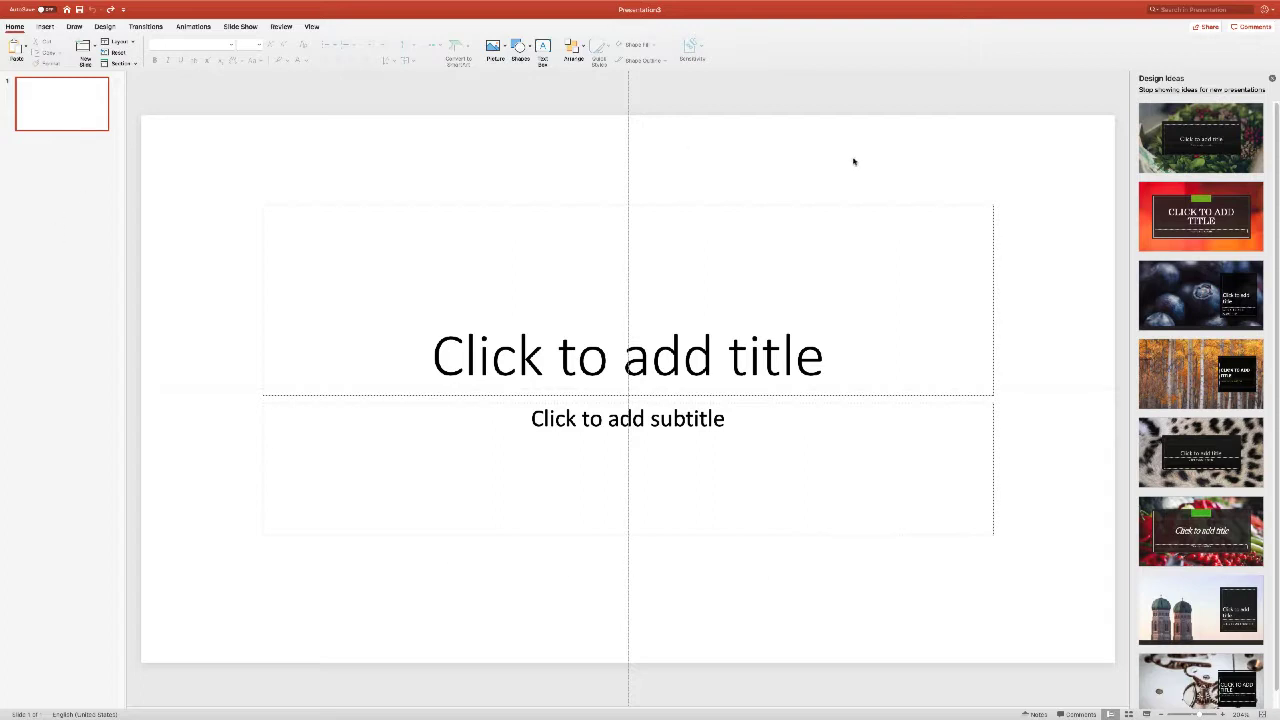
Step: Browse the Insert tab's Shapes, 3D Models, SmartArt and Chart menus without inserting anything
left_click(47, 27)
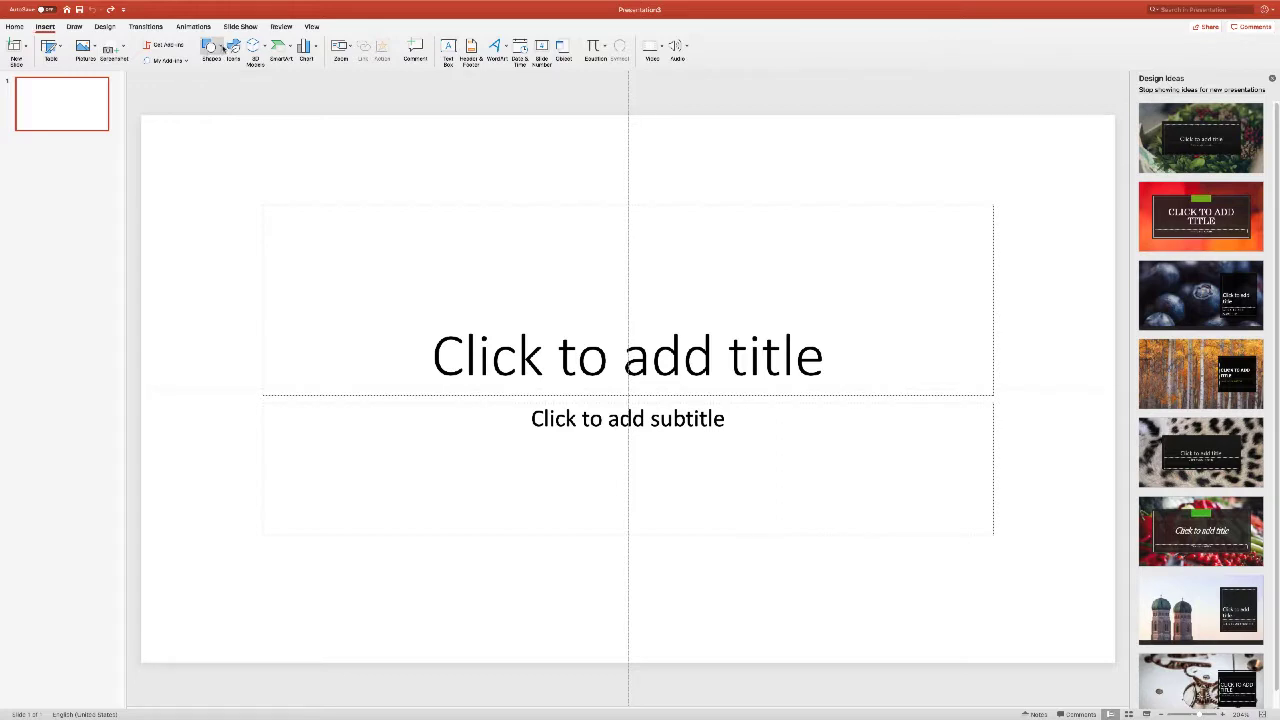
left_click(214, 48)
left_click(252, 50)
left_click(264, 48)
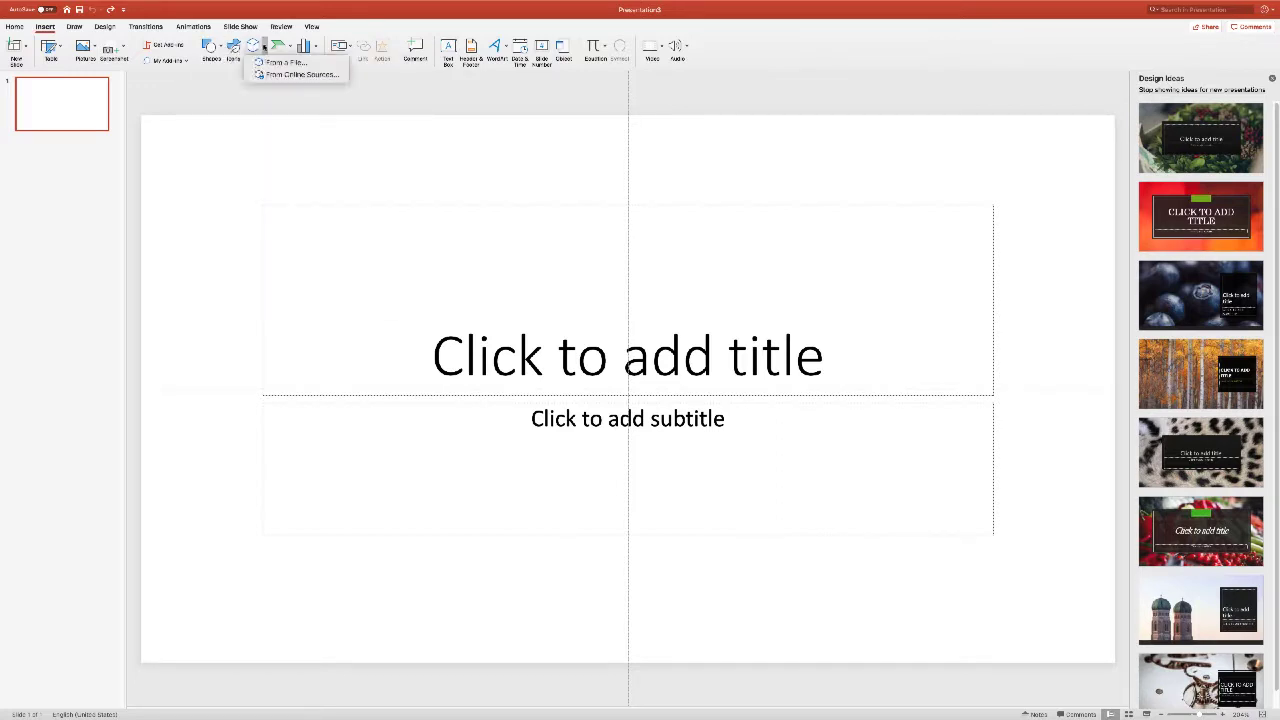
left_click(264, 48)
left_click(290, 49)
left_click(291, 50)
left_click(315, 48)
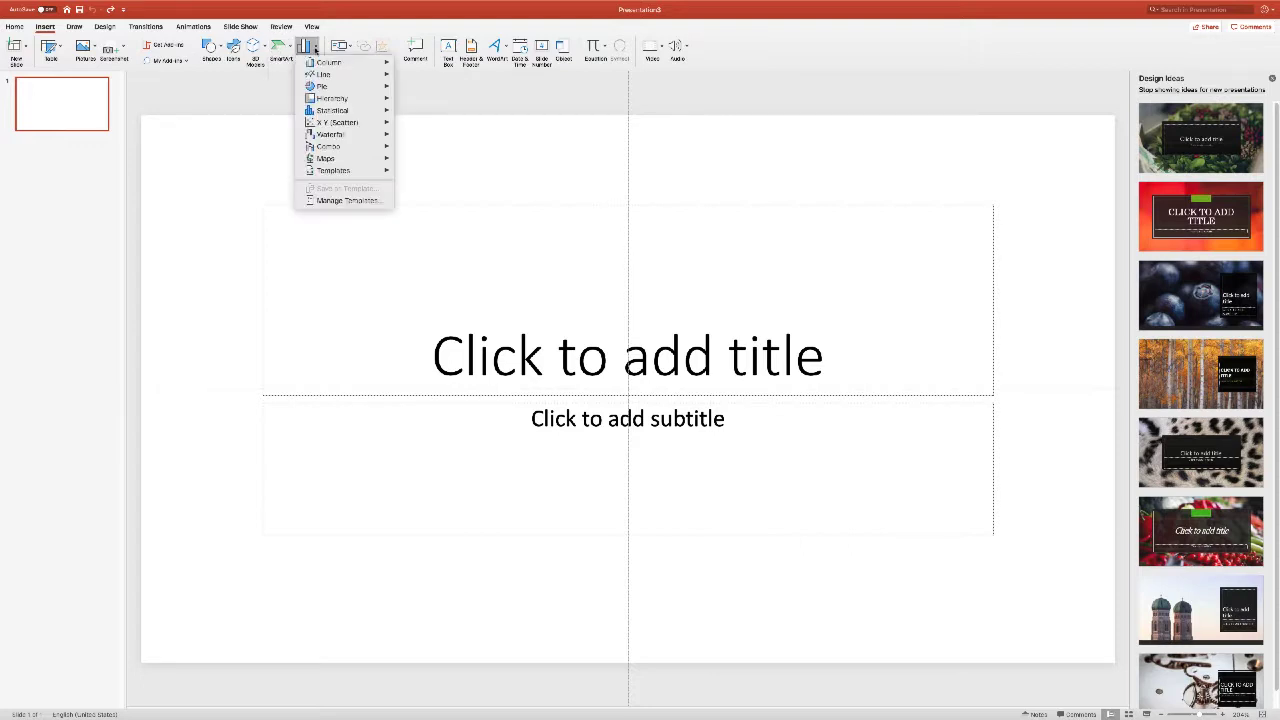
left_click(315, 49)
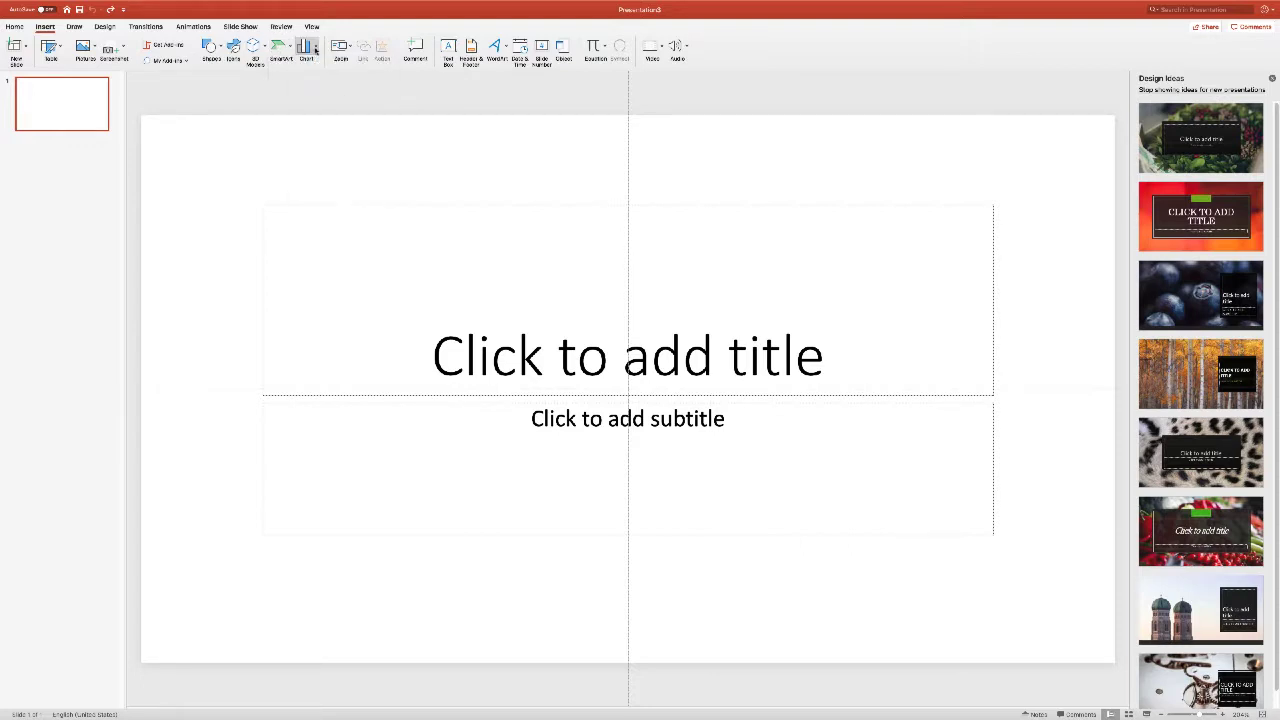
Step: Check the Table and Pictures menus, then list the Audio insertion options
left_click(50, 47)
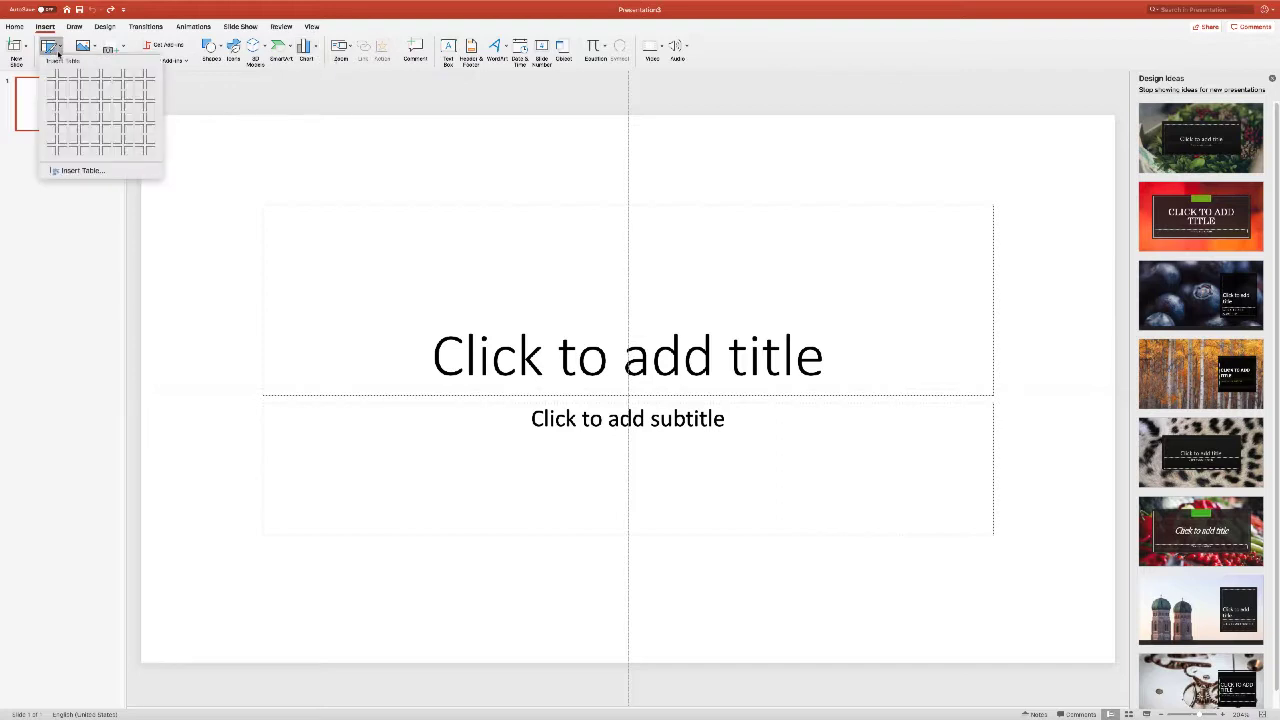
left_click(93, 47)
left_click(93, 47)
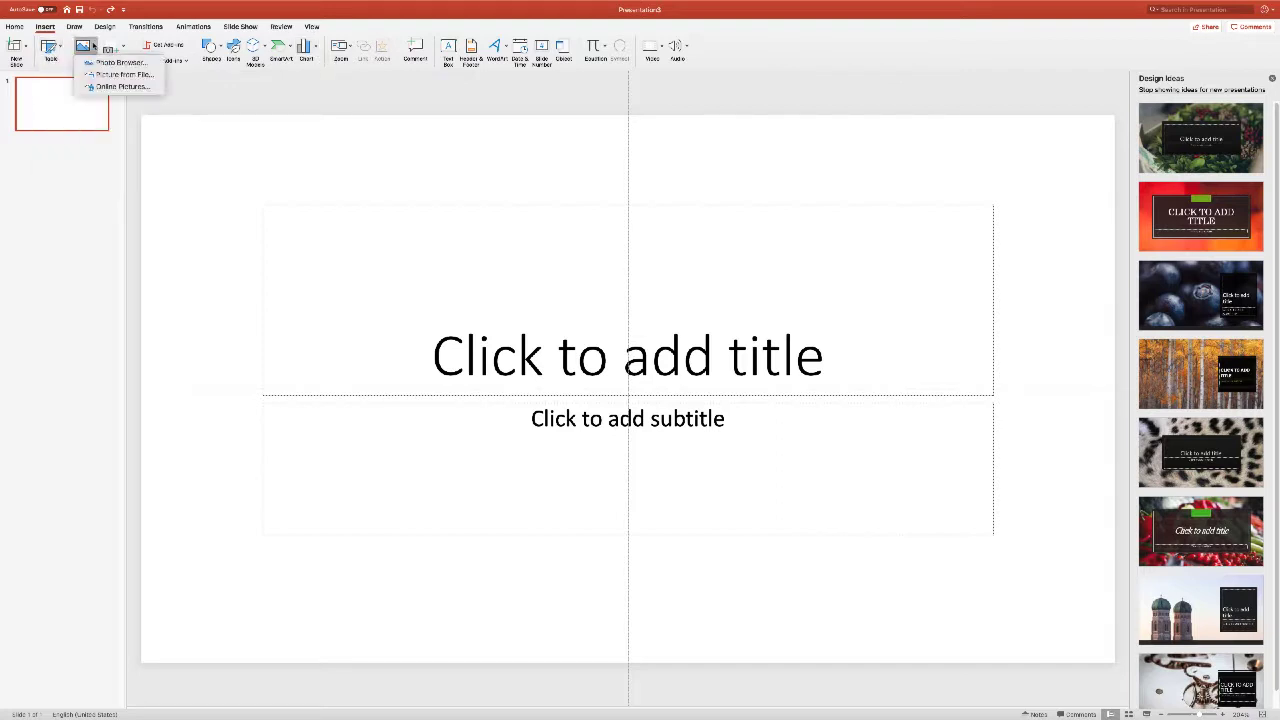
left_click(93, 47)
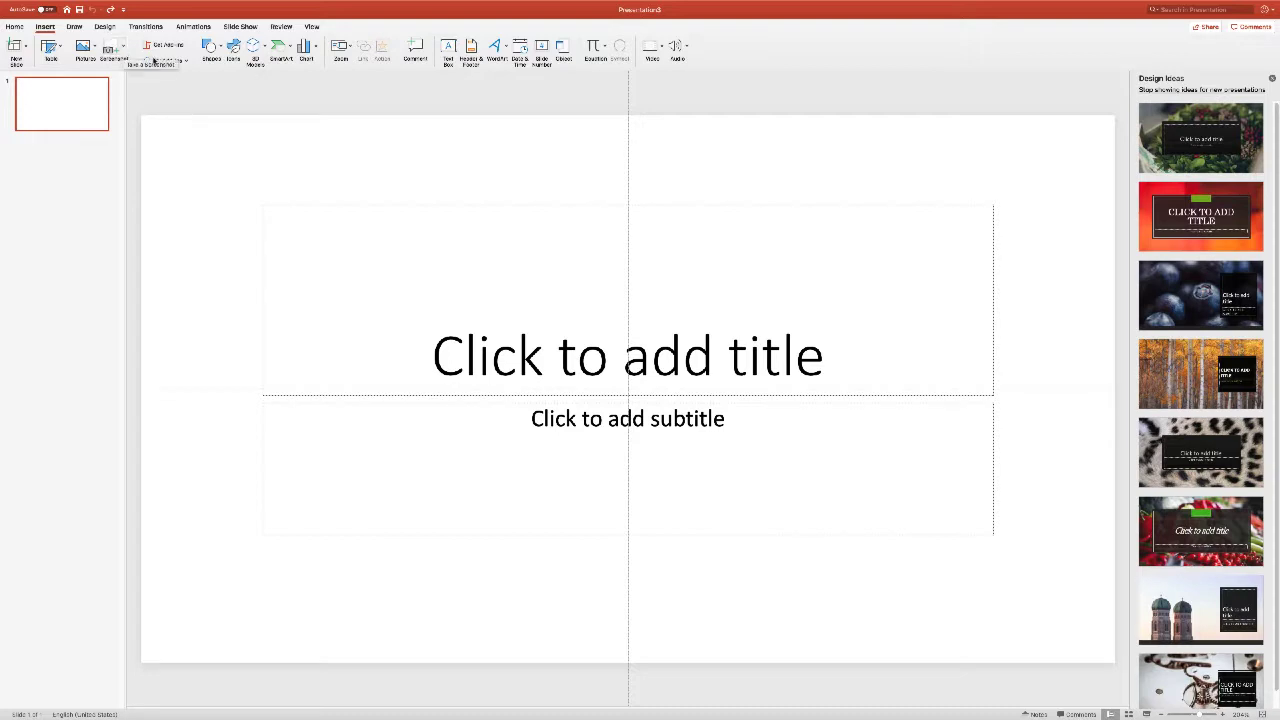
left_click(686, 47)
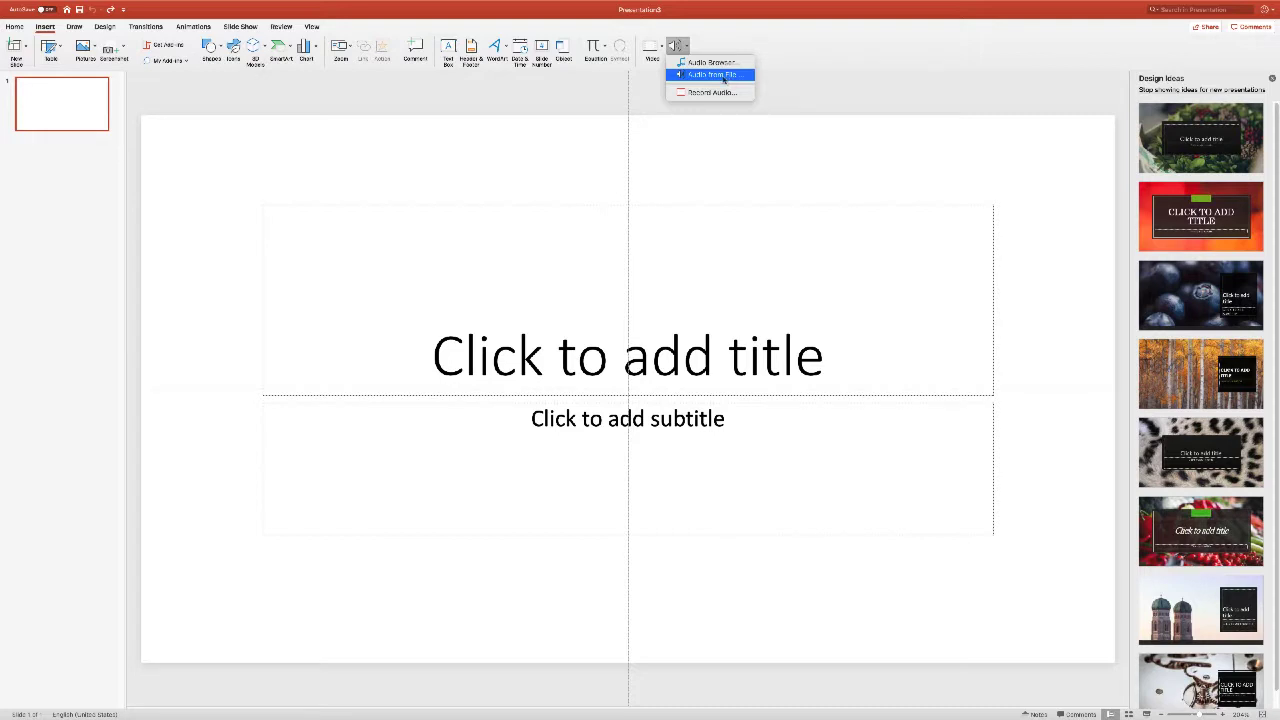
left_click(724, 79)
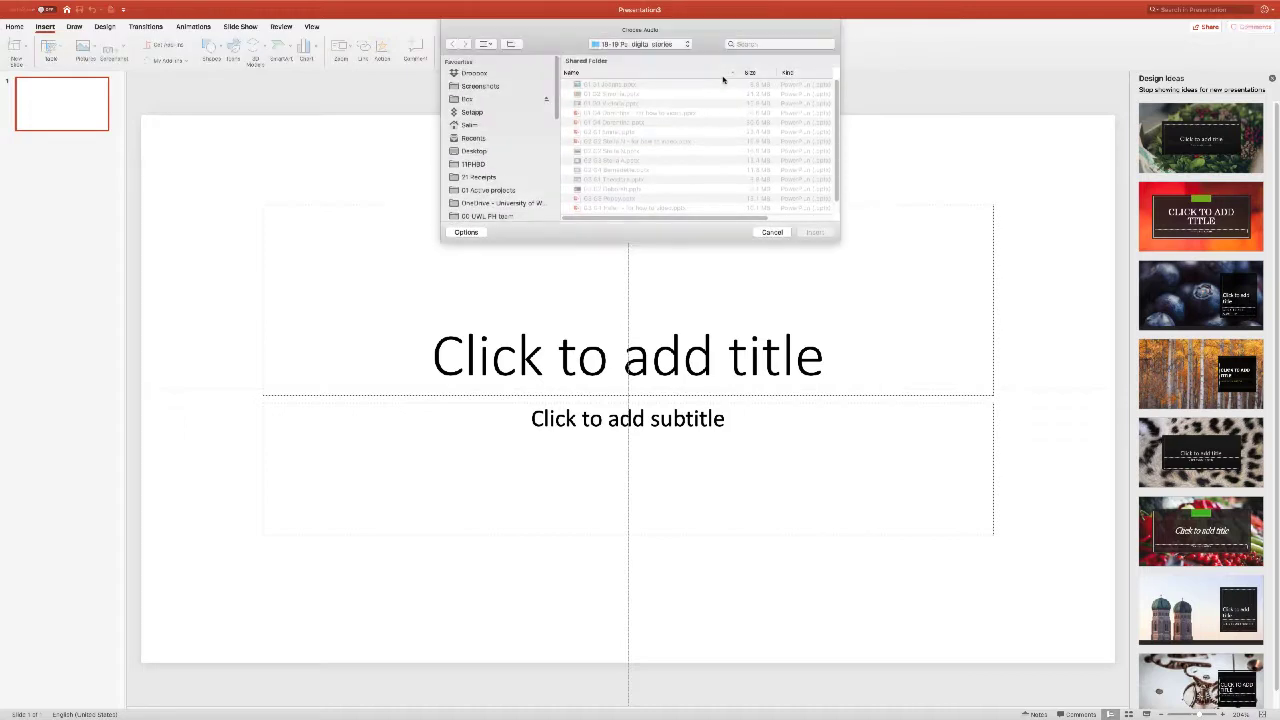
left_click(771, 233)
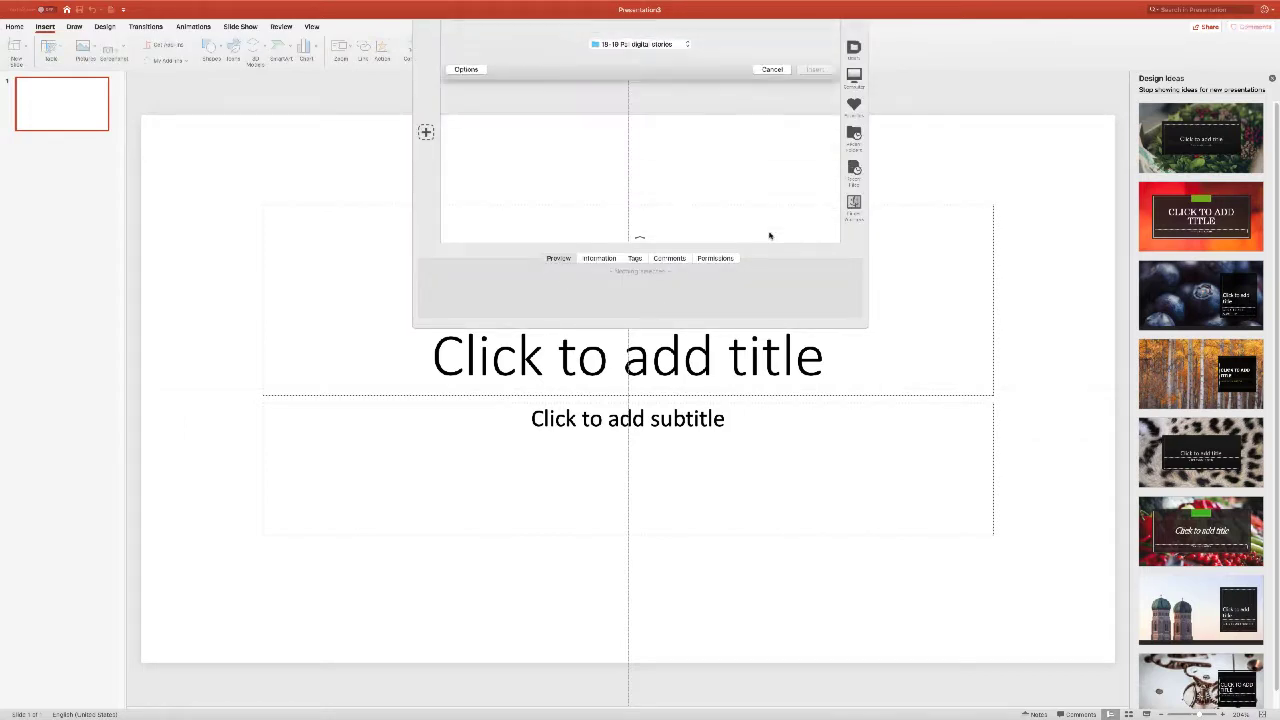
left_click(686, 57)
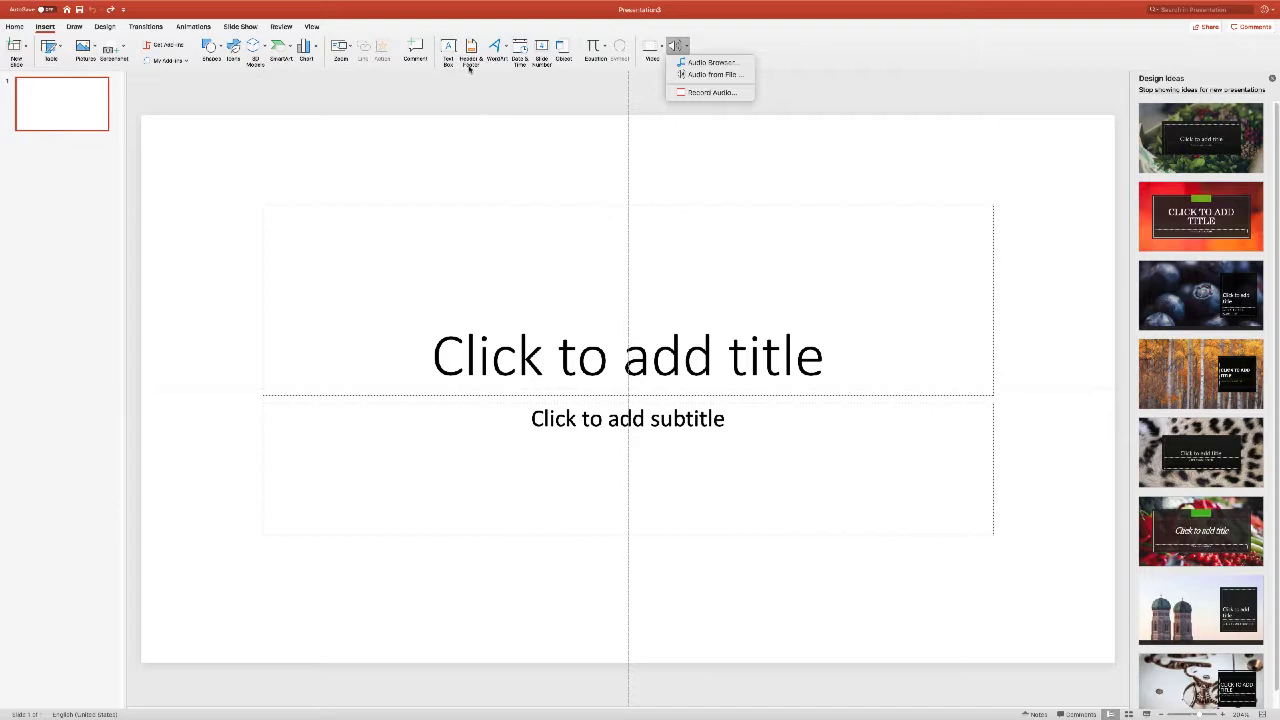
Step: Close the Audio menu, preview the WordArt and Zoom menus, and switch to the Draw tools
left_click(507, 48)
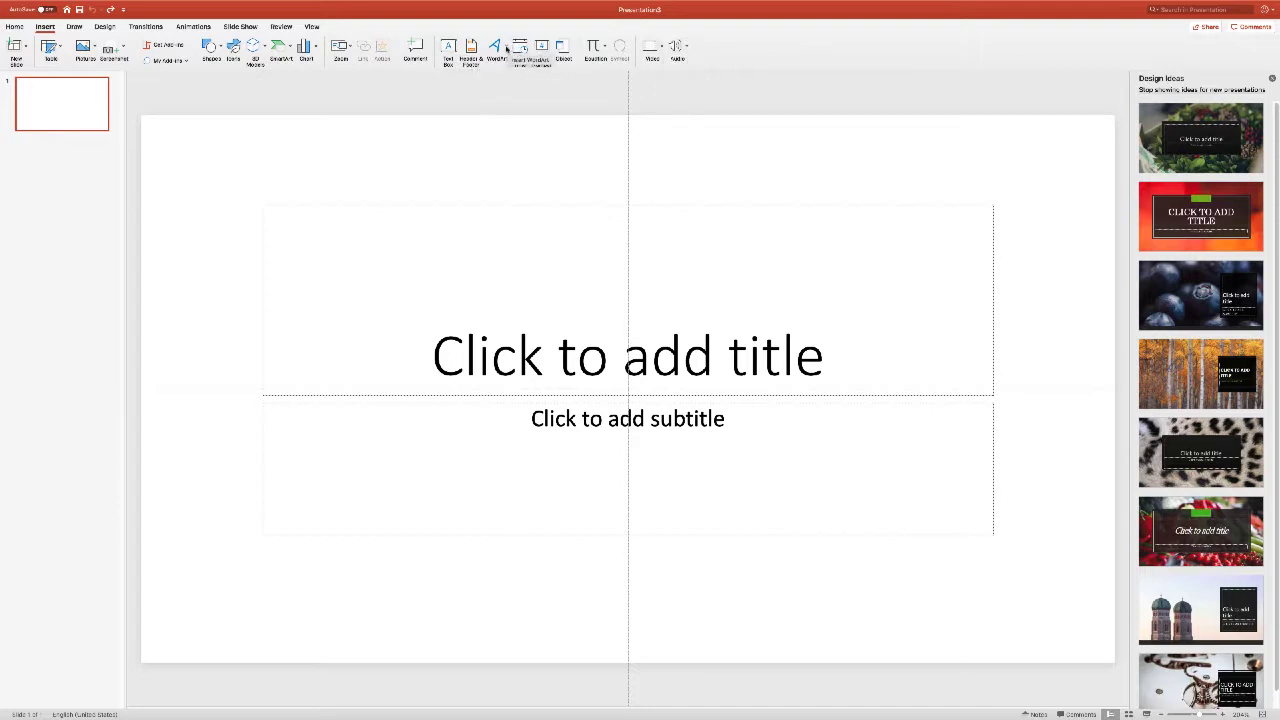
left_click(506, 48)
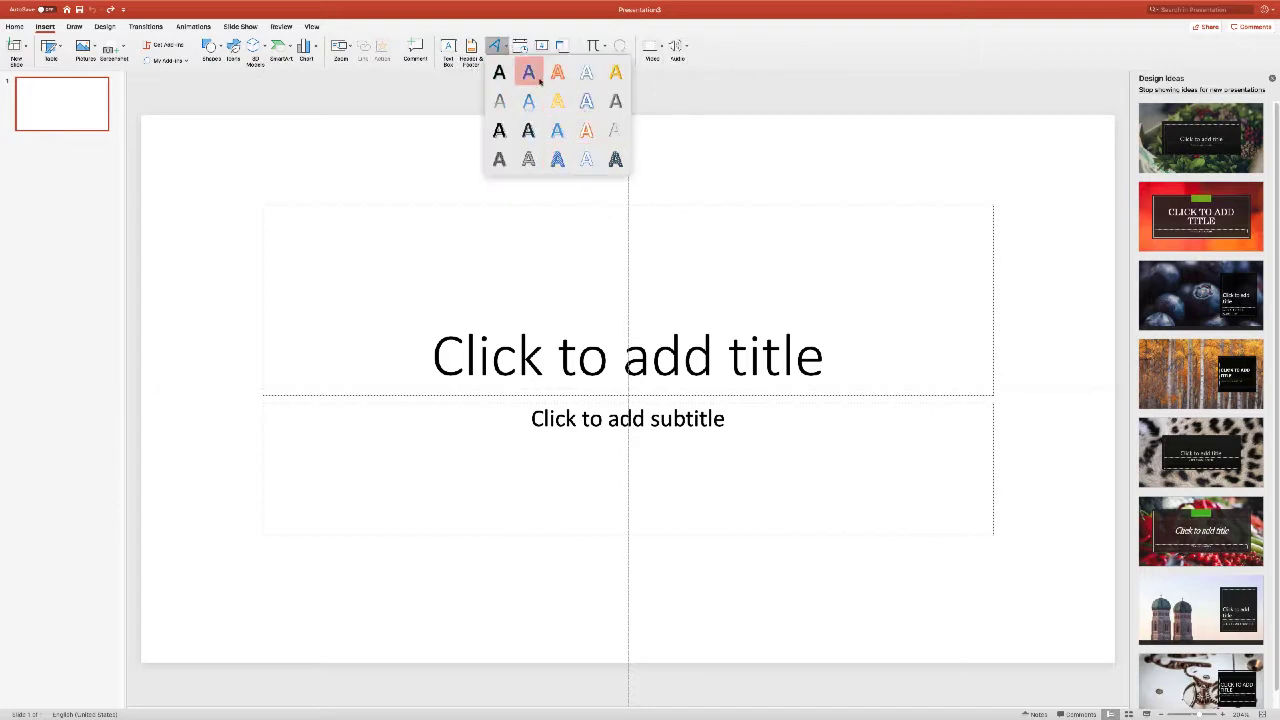
left_click(661, 176)
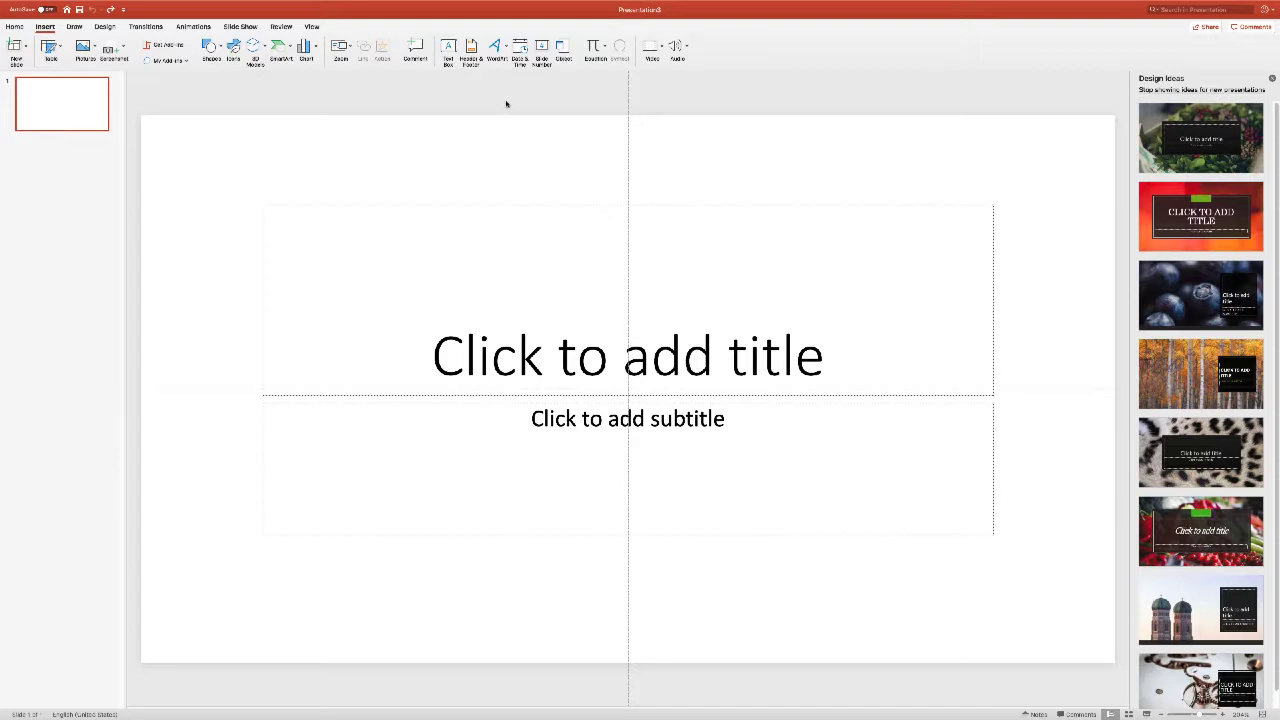
left_click(349, 51)
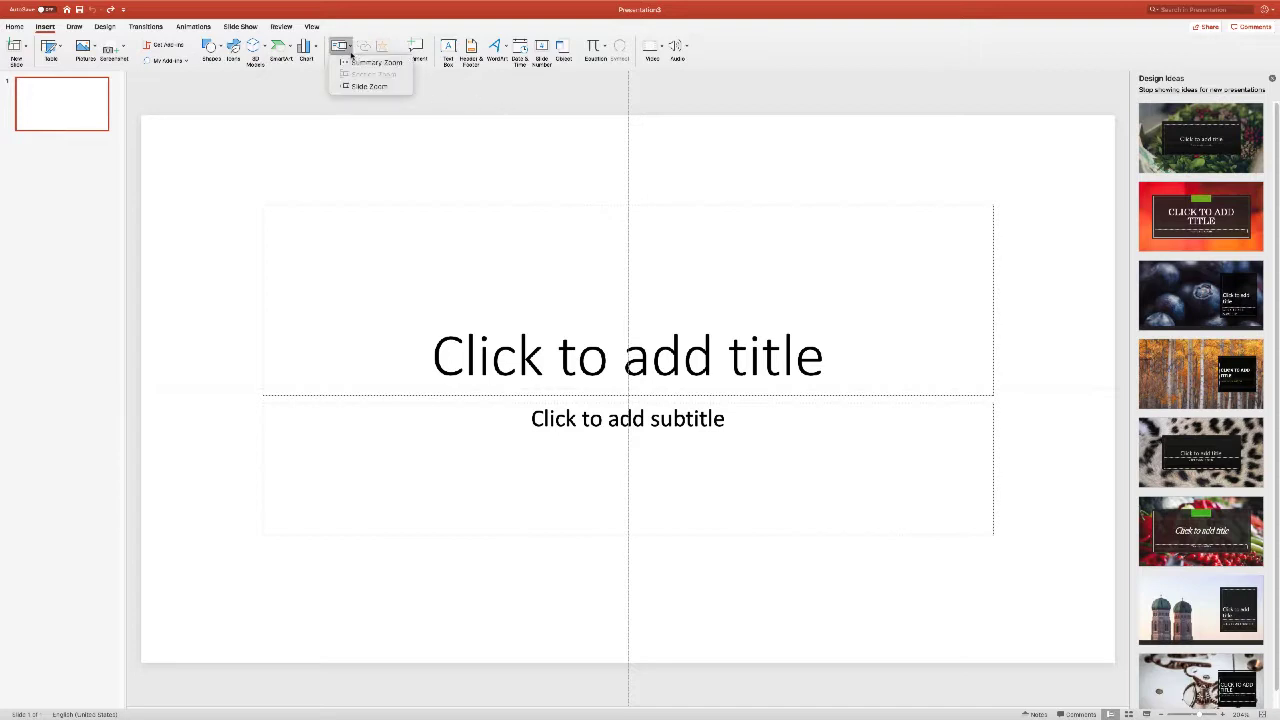
left_click(350, 55)
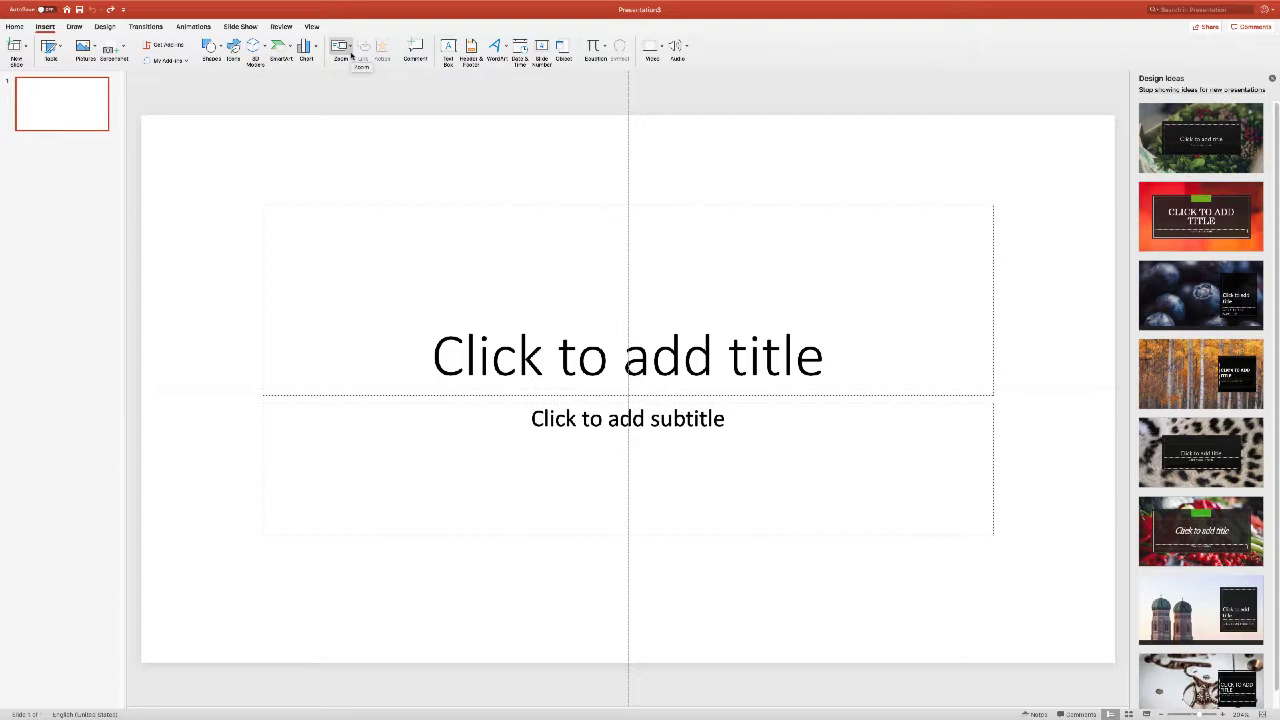
left_click(75, 27)
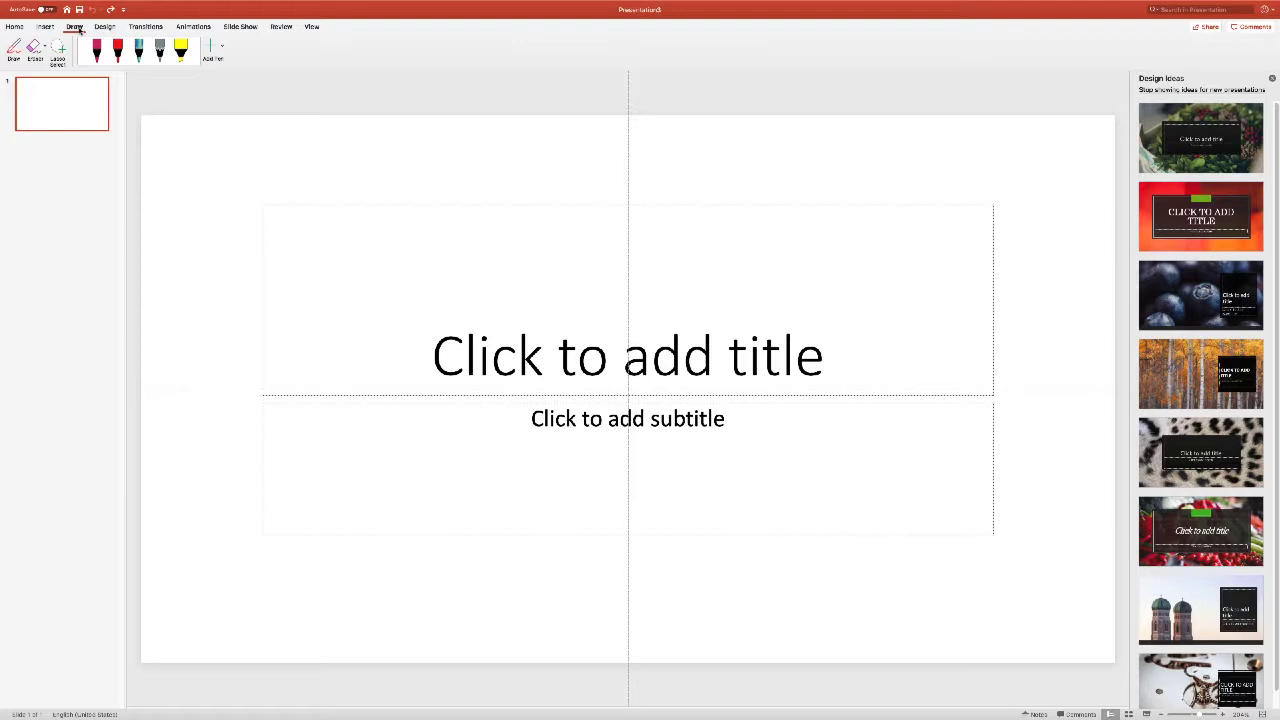
Step: On the Design tab, list the Standard (4:3) and Widescreen (16:9) slide sizes
left_click(104, 28)
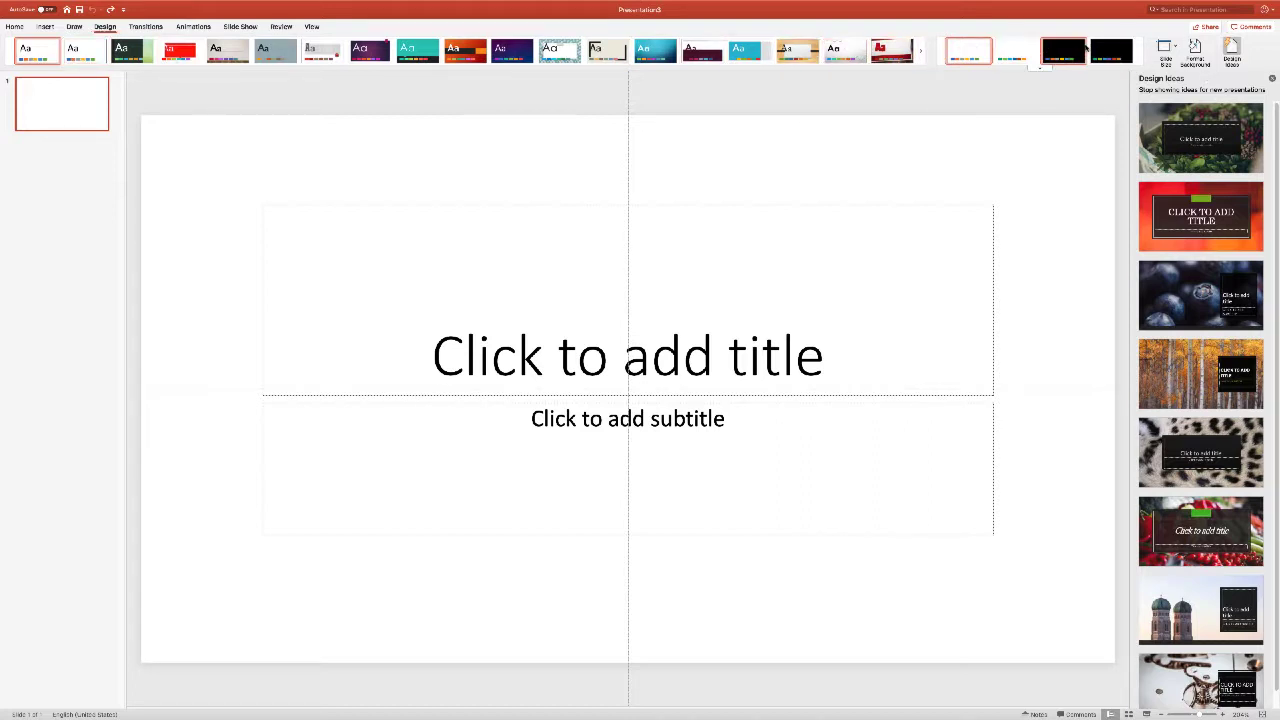
left_click(1175, 49)
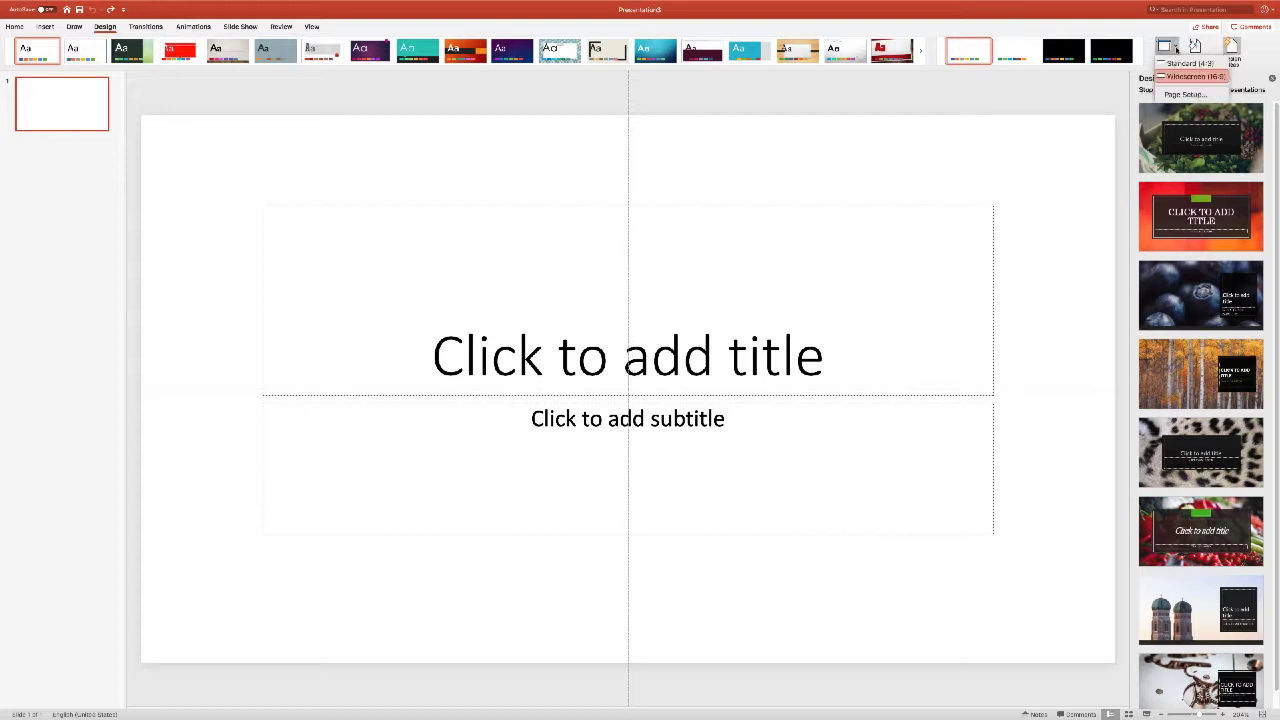